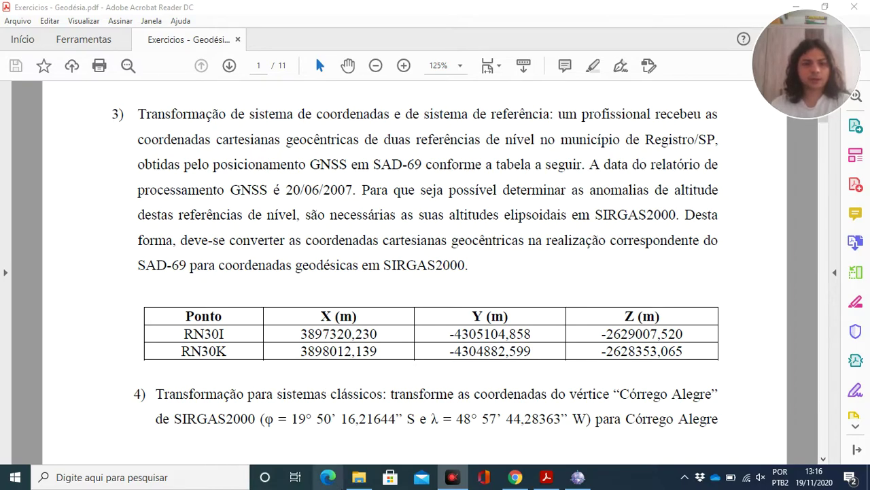
Switch to ProGriD and set the input reference to SAD69 Técnica Doppler ou GPS and the output reference to SIRGAS2000.
click(576, 478)
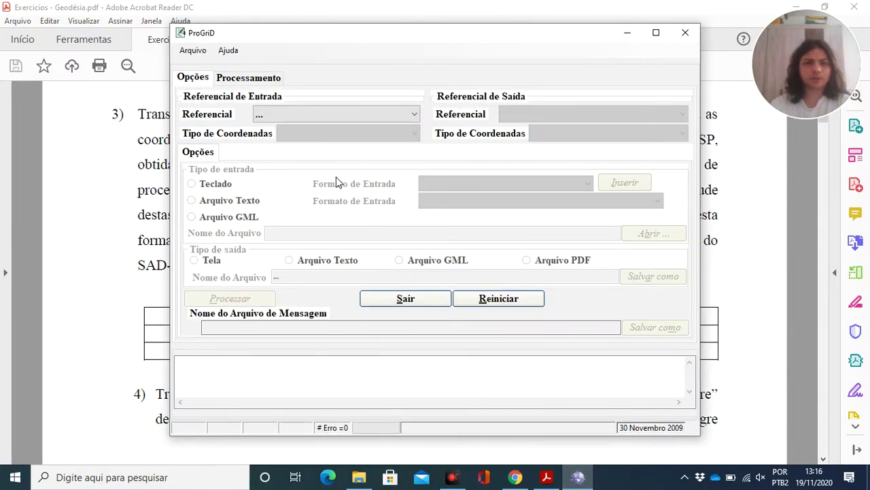
click(343, 116)
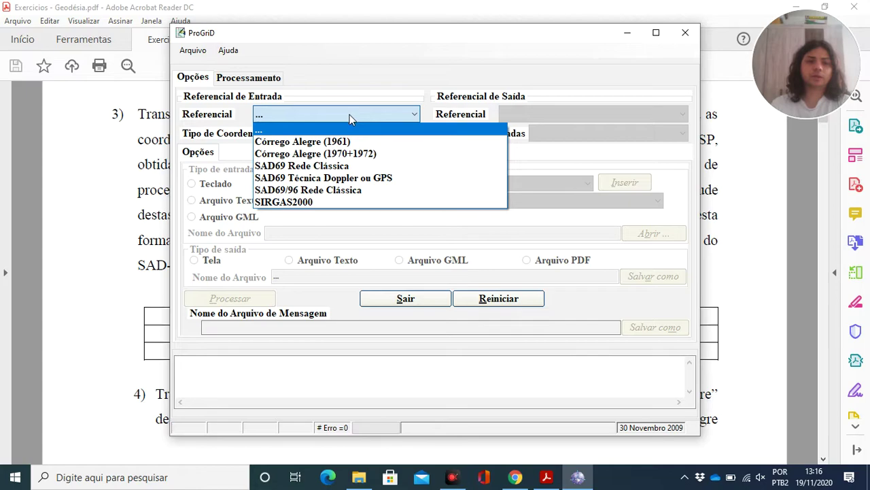
click(342, 179)
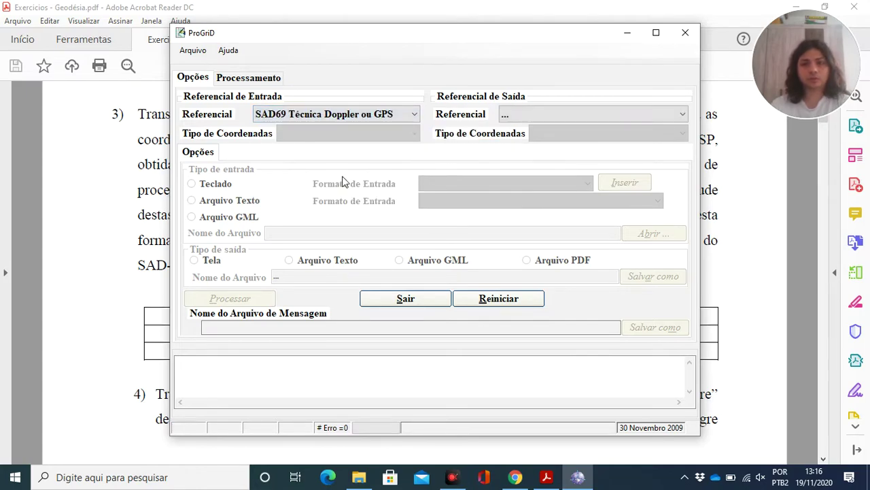
drag(383, 45, 371, 393)
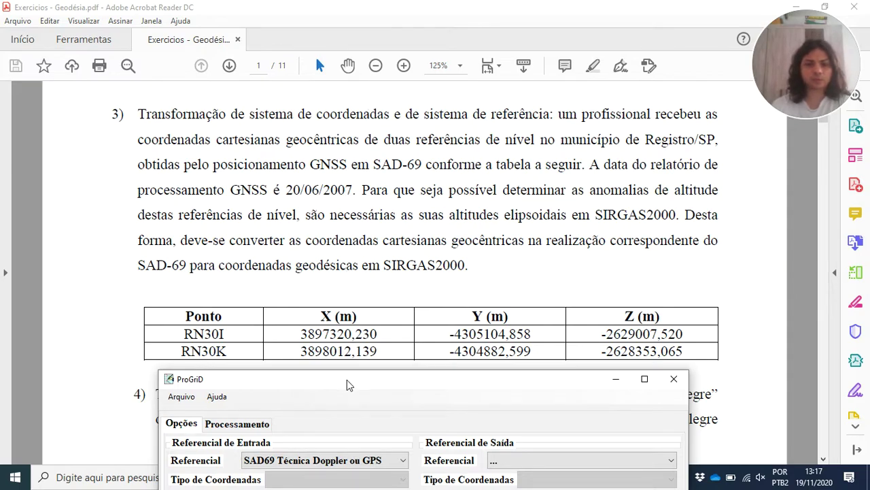
drag(350, 385, 344, 157)
click(552, 234)
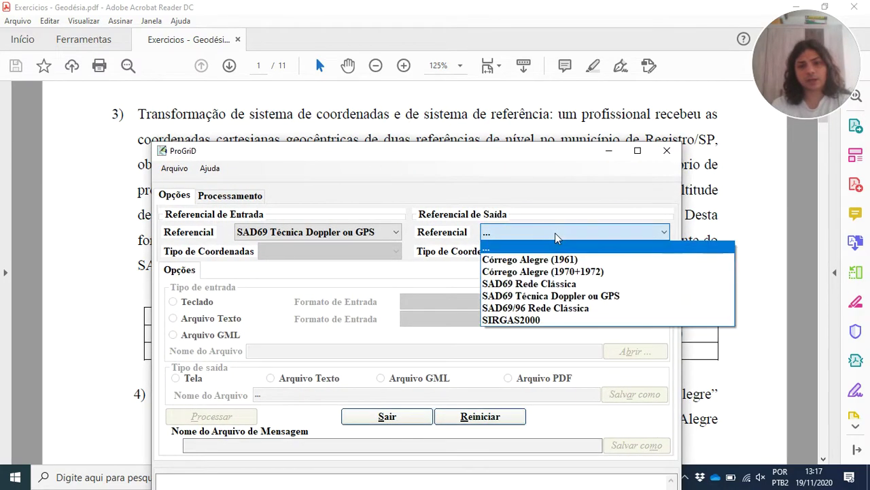
click(524, 324)
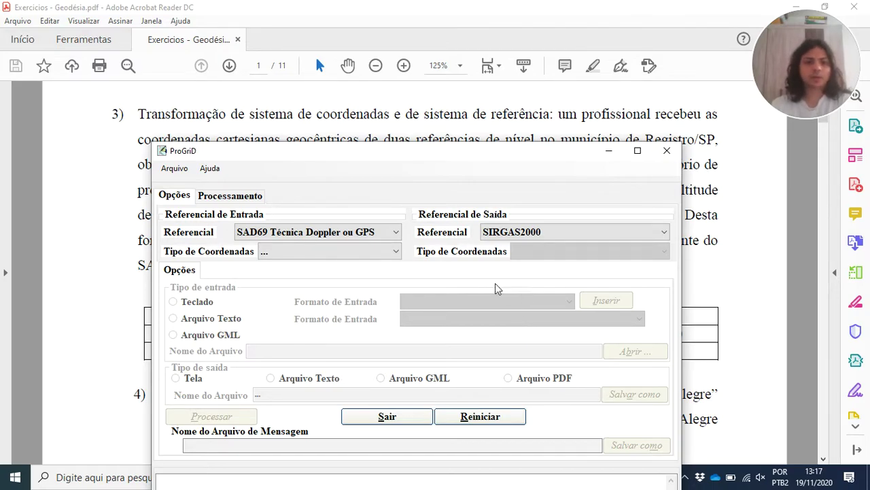
Set the input coordinate type to X/Y/Z and the output coordinate type to Latitude/Longitude/Altitude.
drag(385, 150, 403, 391)
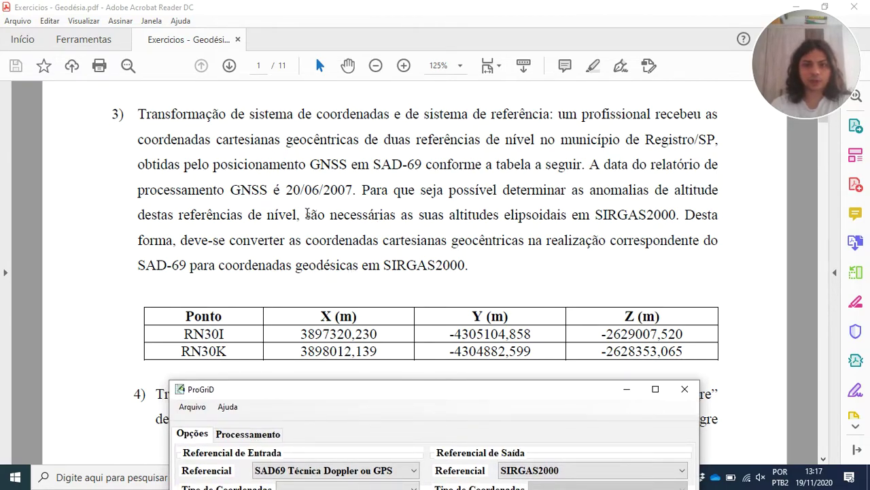
drag(373, 392, 372, 178)
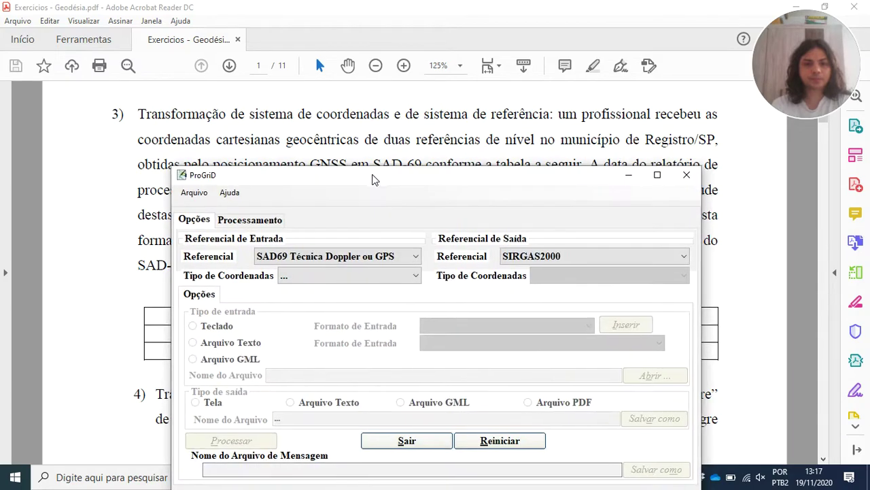
click(347, 276)
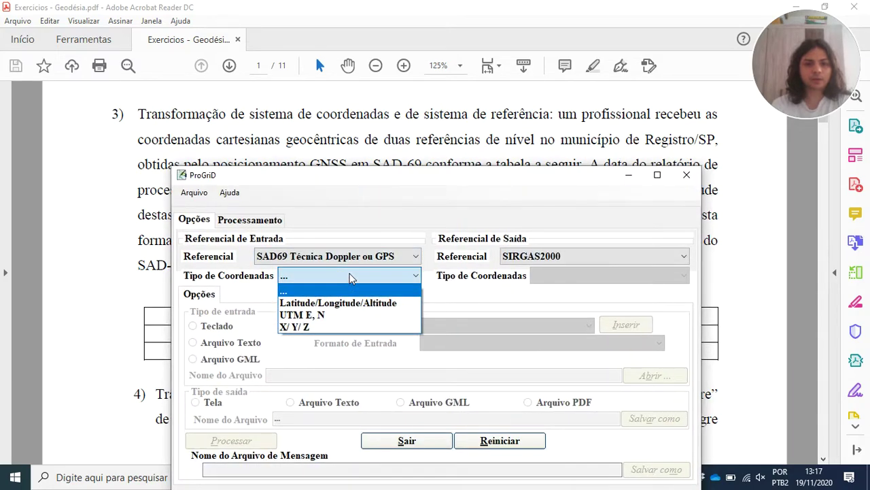
click(344, 328)
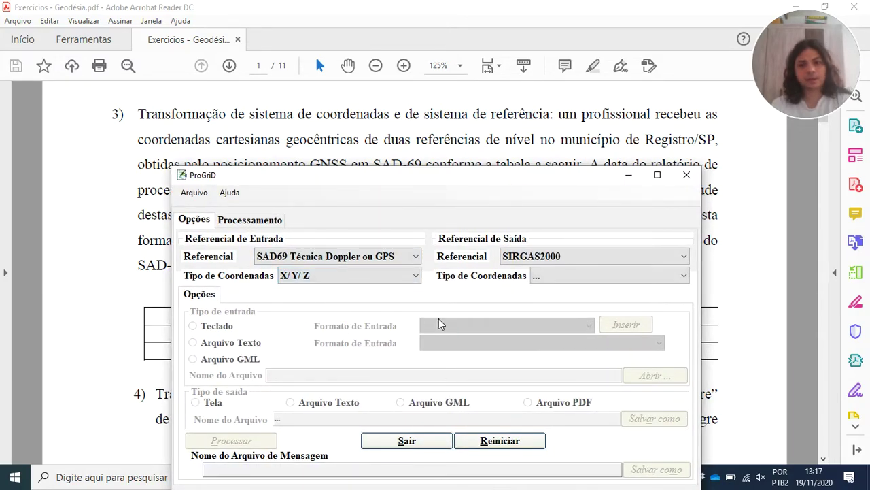
mouse_move(434, 185)
mouse_down()
mouse_move(416, 312)
mouse_move(421, 193)
mouse_up()
click(575, 283)
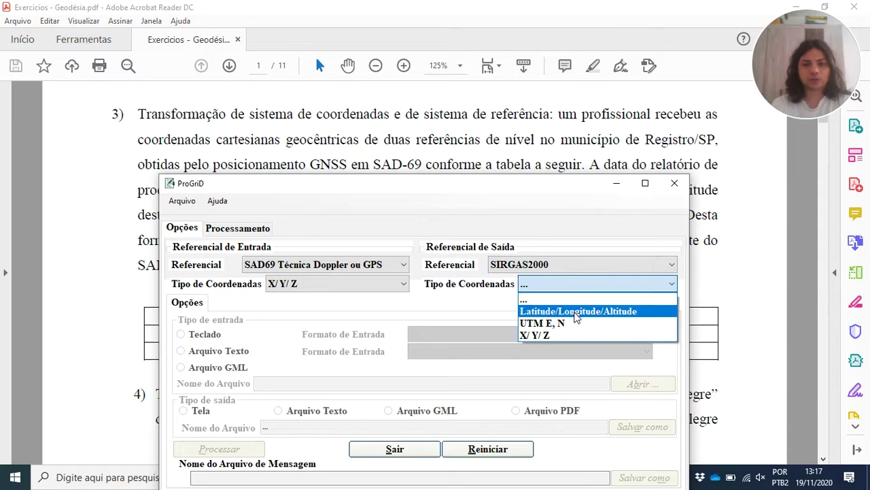
click(575, 312)
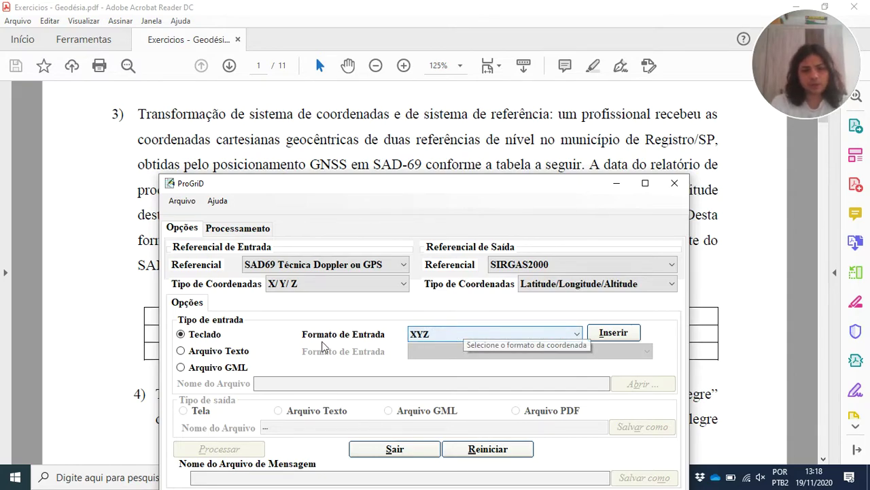
Use the XYZ input format for keyboard entry and open the grid for inserting coordinates.
click(490, 335)
click(491, 343)
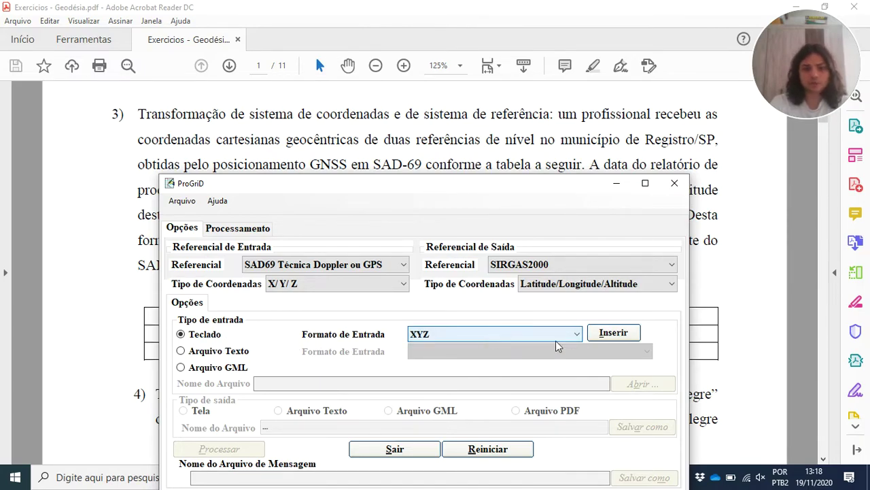
click(612, 335)
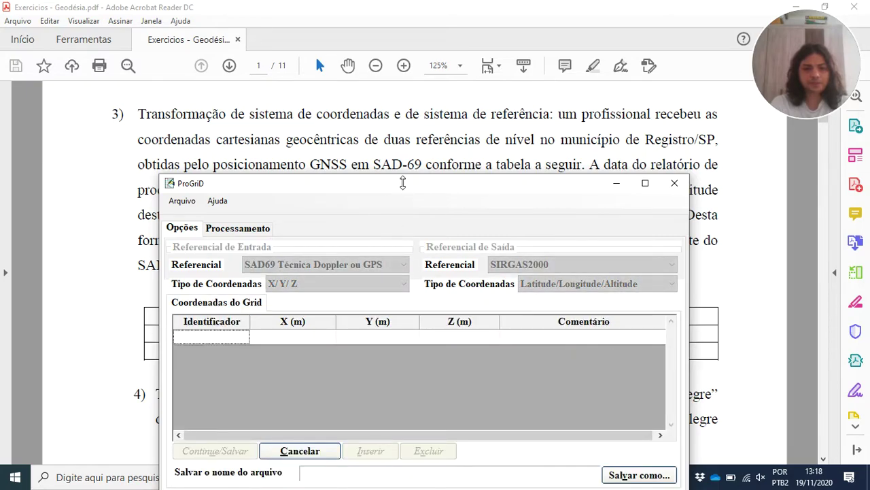
Copy the point name RN30I from the exercise 3 table into the first grid row as its identifier.
drag(403, 182, 406, 307)
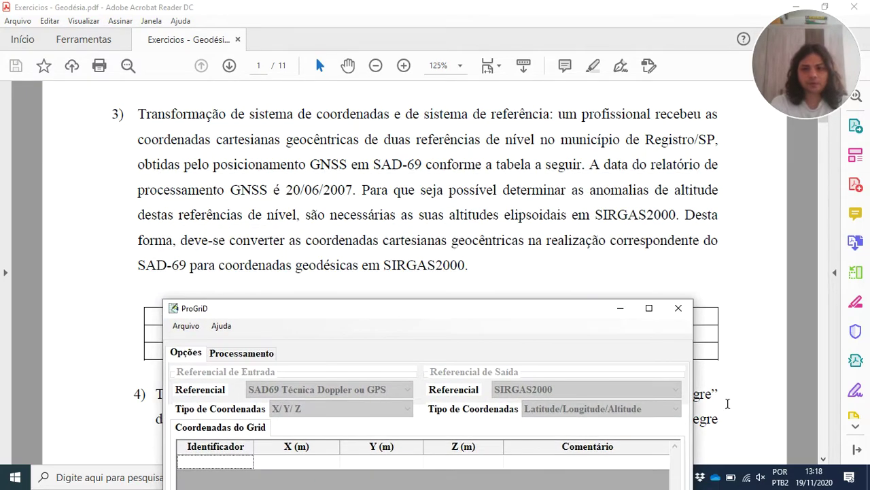
click(823, 460)
drag(823, 460, 824, 461)
click(408, 483)
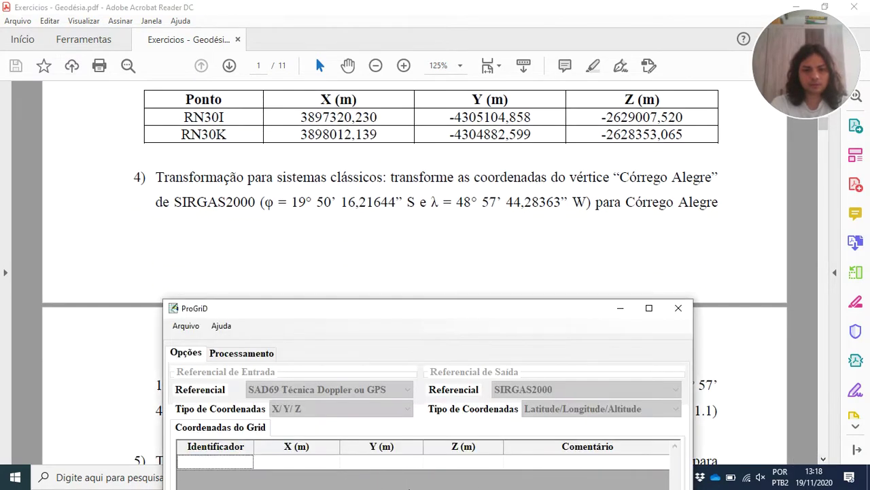
drag(365, 318, 354, 193)
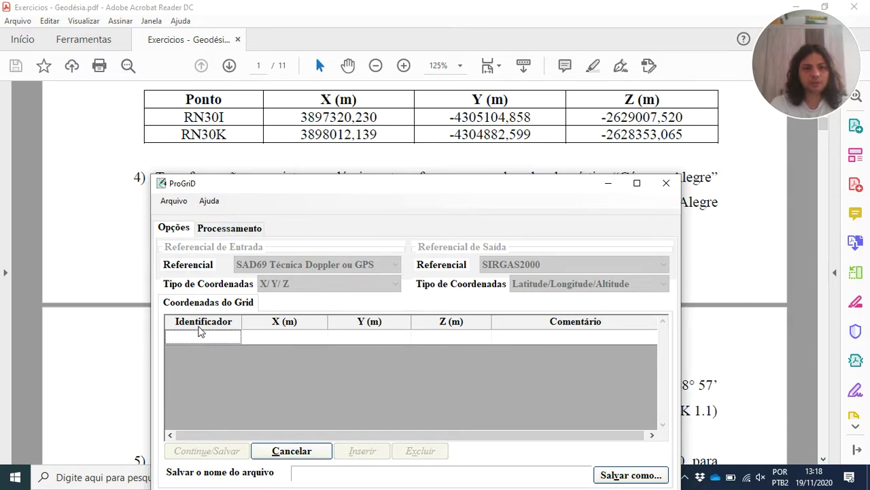
drag(183, 117, 228, 124)
key(ctrl+c)
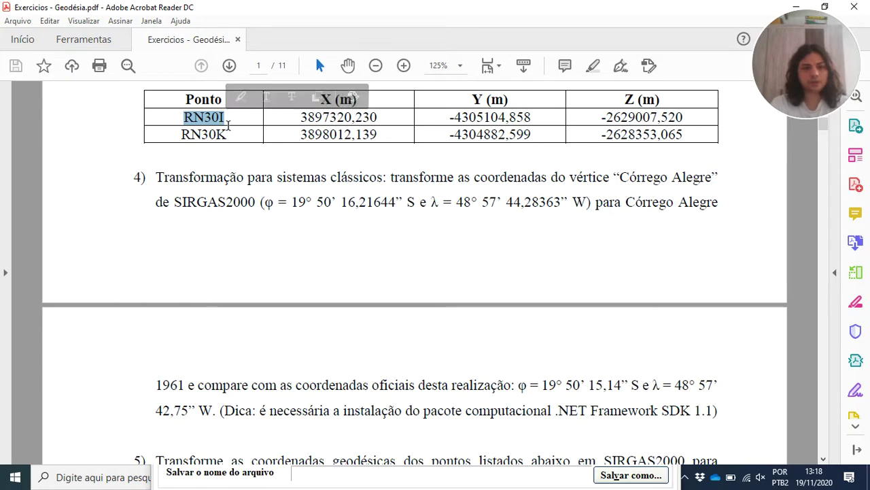
click(436, 480)
click(190, 339)
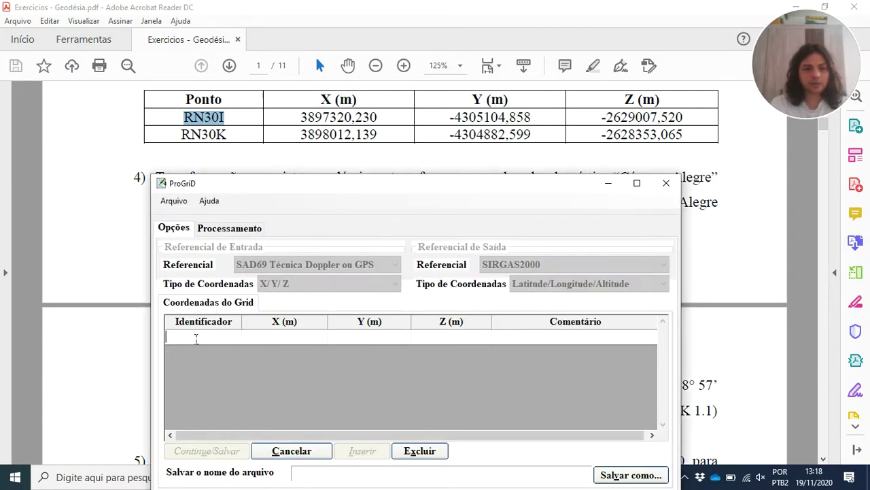
key(ctrl+v)
Copy RN30I's X coordinate 3897320,230 from the PDF table into the first row's X cell.
click(284, 338)
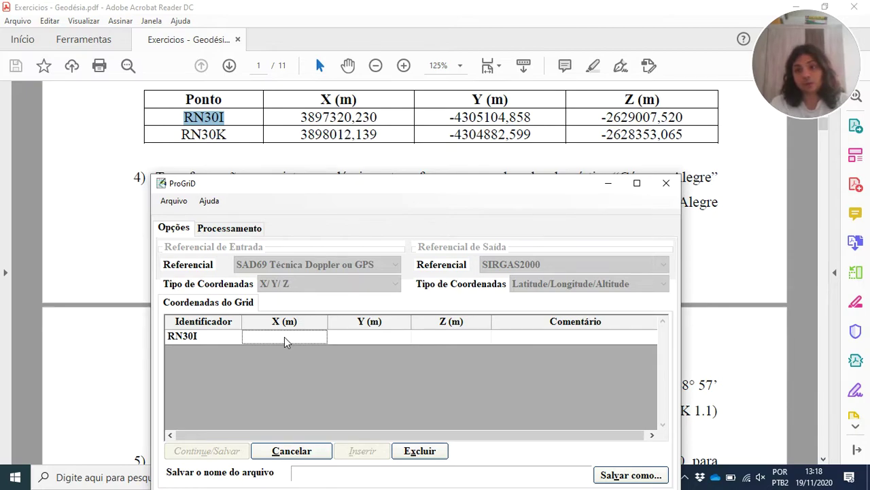
click(305, 125)
drag(300, 117, 379, 117)
key(ctrl+c)
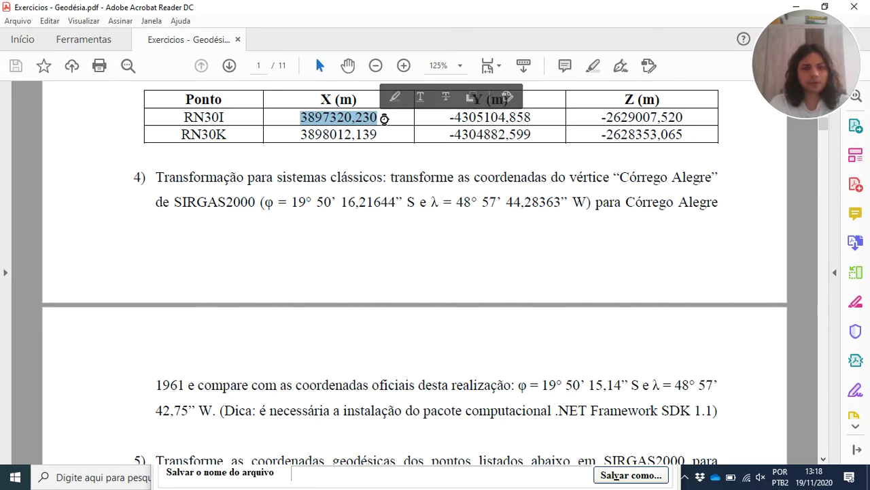
click(447, 474)
click(285, 338)
key(ctrl+v)
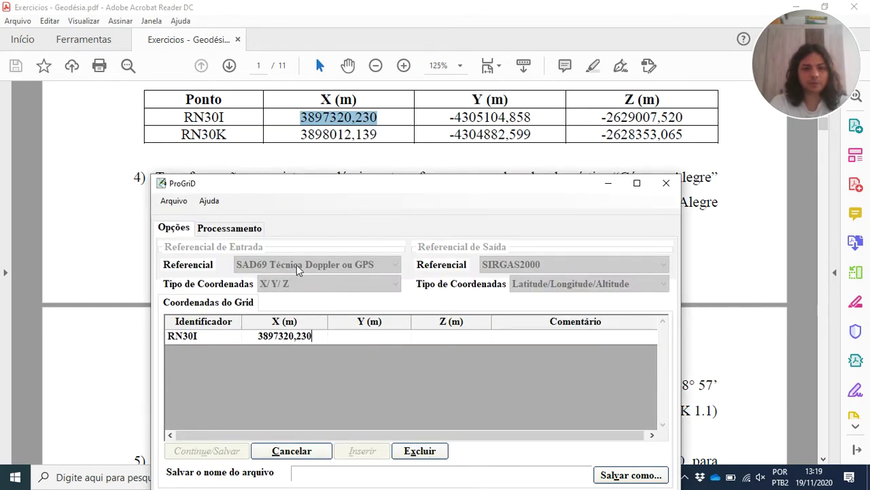
Copy RN30I's Y coordinate -4305104,858 from the PDF table into the first row's Y cell.
click(449, 117)
drag(449, 117, 537, 118)
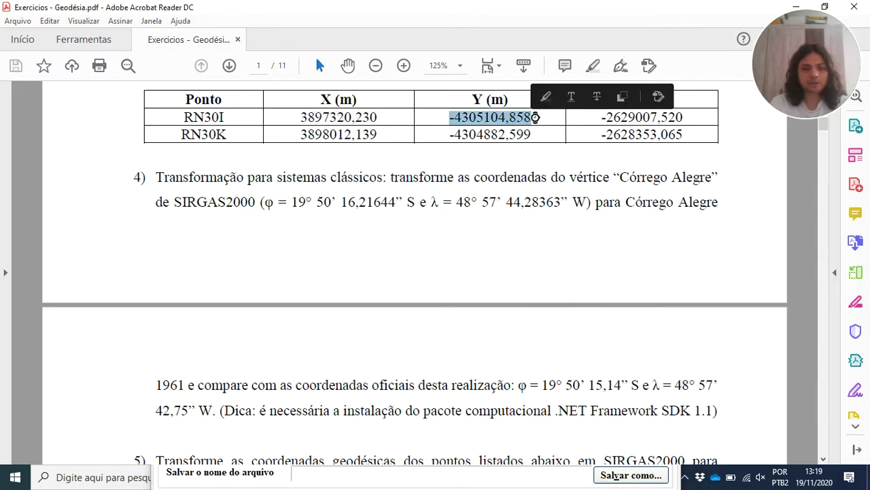
key(alt+Tab)
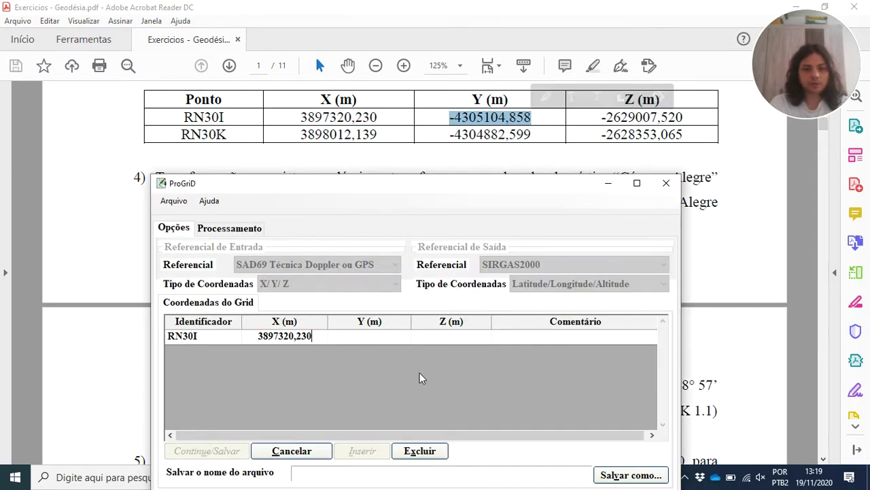
click(367, 336)
text(-4305104,858)
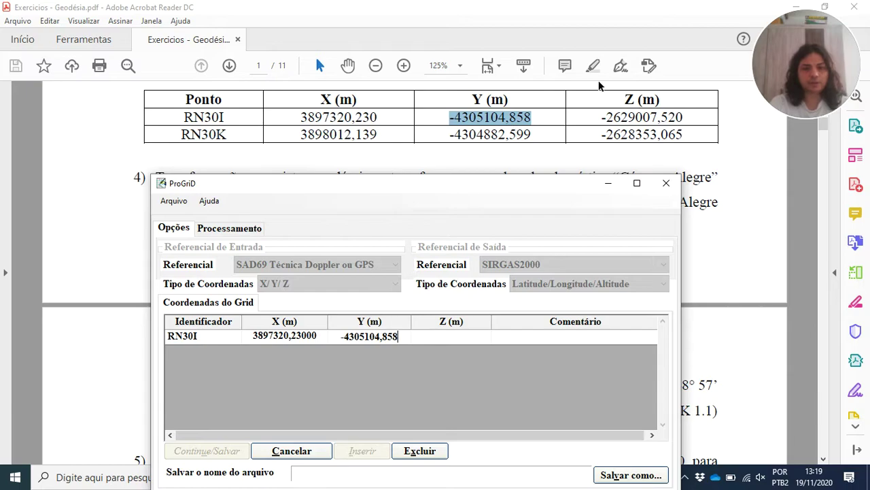
Copy RN30I's Z coordinate -2629007,520 from the PDF table into the first row's Z cell.
click(617, 122)
drag(601, 118, 689, 122)
key(ctrl+c)
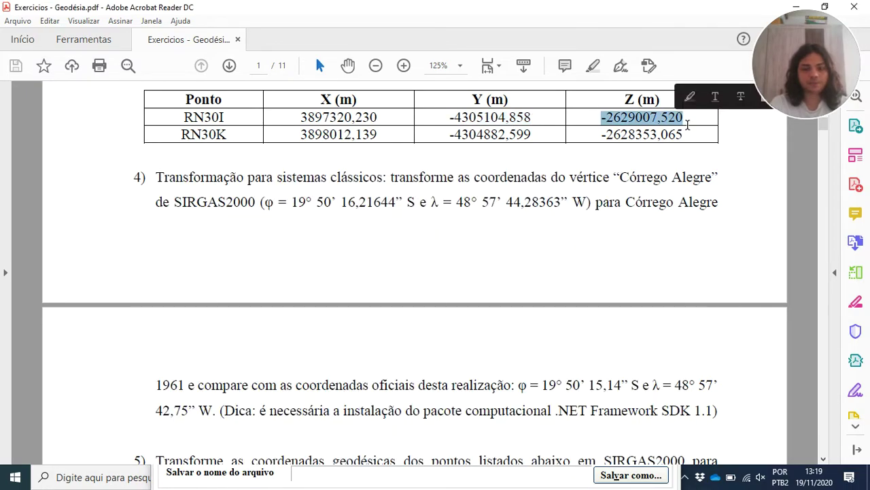
click(401, 476)
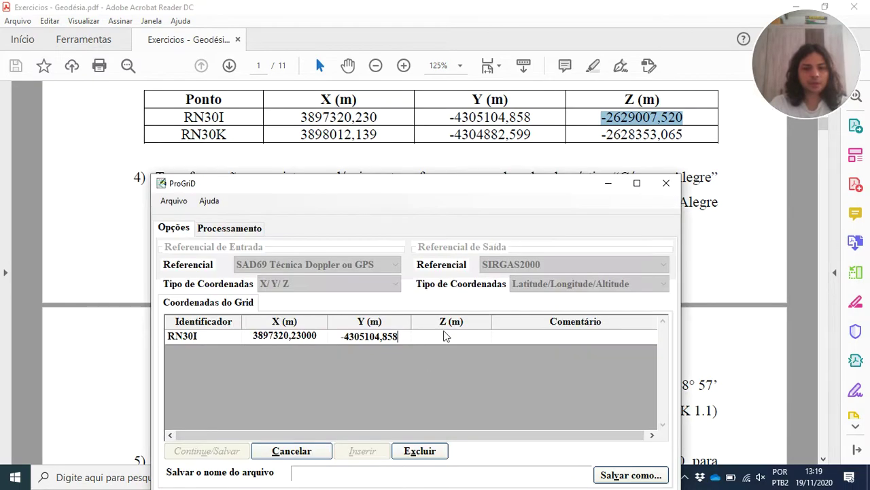
click(446, 336)
key(ctrl+v)
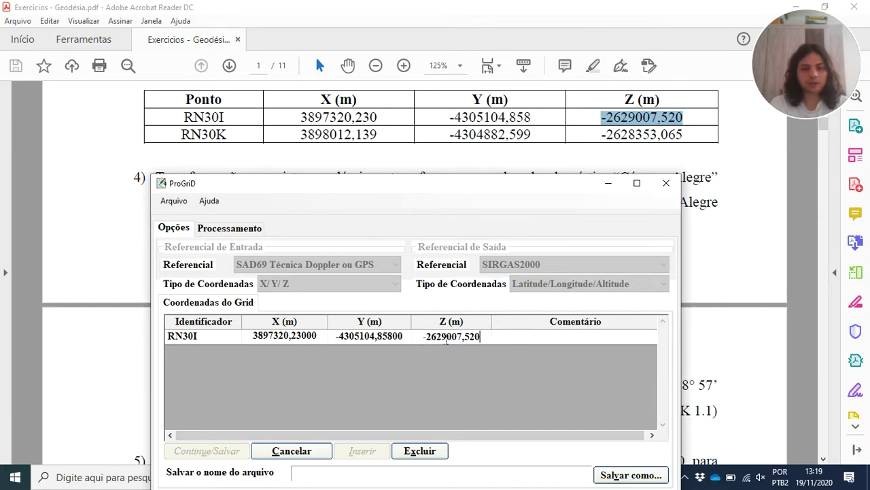
Leave RN30I's comment empty and add a second row to the coordinate grid.
click(532, 340)
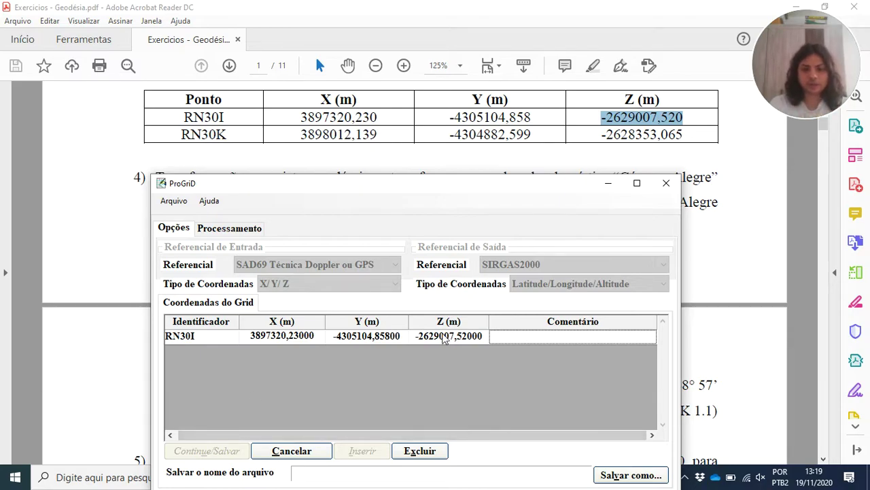
key(Return)
key(Tab)
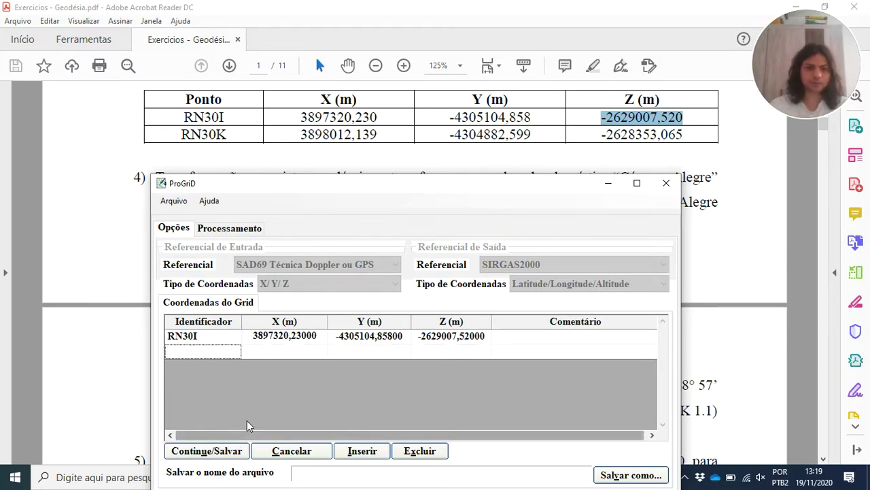
click(217, 450)
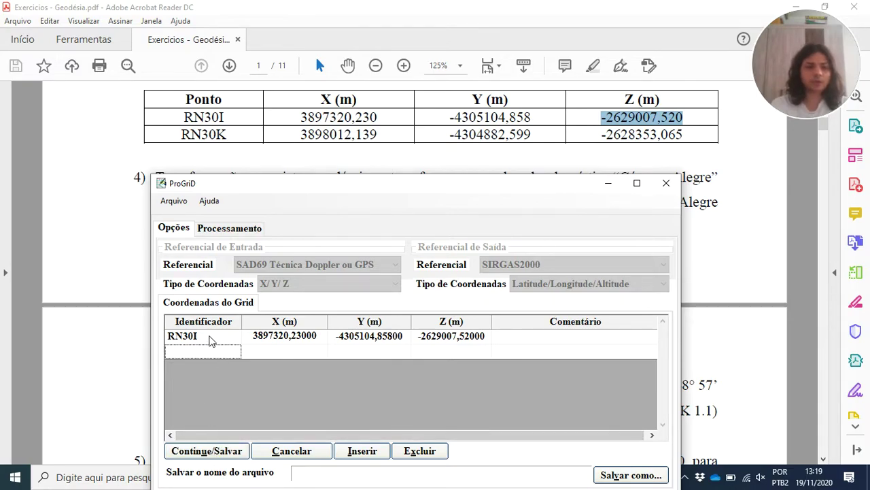
Copy the point name RN30K from the PDF table into the second grid row as its identifier.
drag(183, 135, 231, 134)
key(ctrl+c)
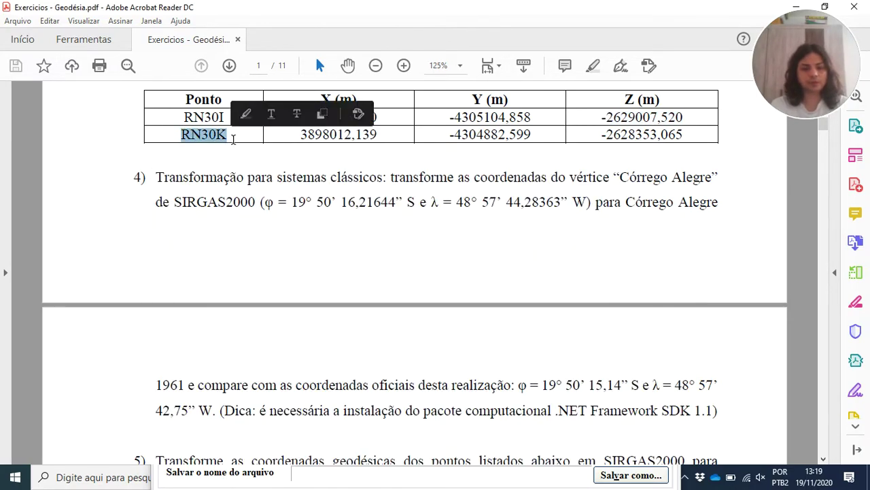
click(518, 485)
click(204, 354)
key(ctrl+v)
Copy RN30K's X coordinate 3898012,139 from the PDF table into the second row's X cell.
drag(298, 135, 389, 136)
key(ctrl+c)
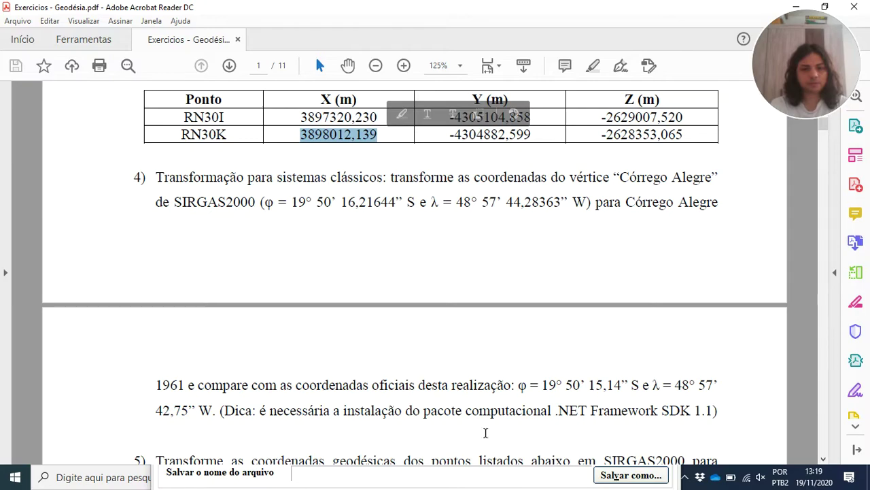
click(498, 484)
click(288, 350)
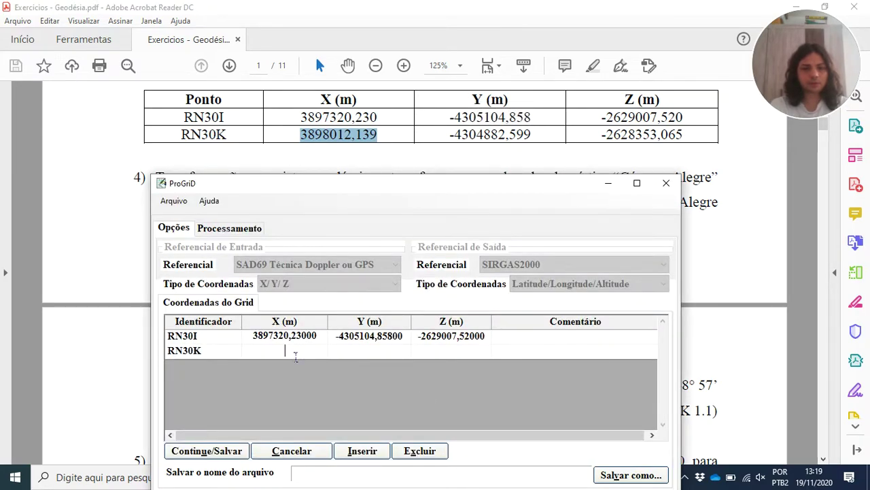
key(ctrl+v)
Copy RN30K's Y coordinate -4304882,599 from the PDF table into the second row's Y cell.
click(434, 141)
drag(448, 135, 546, 136)
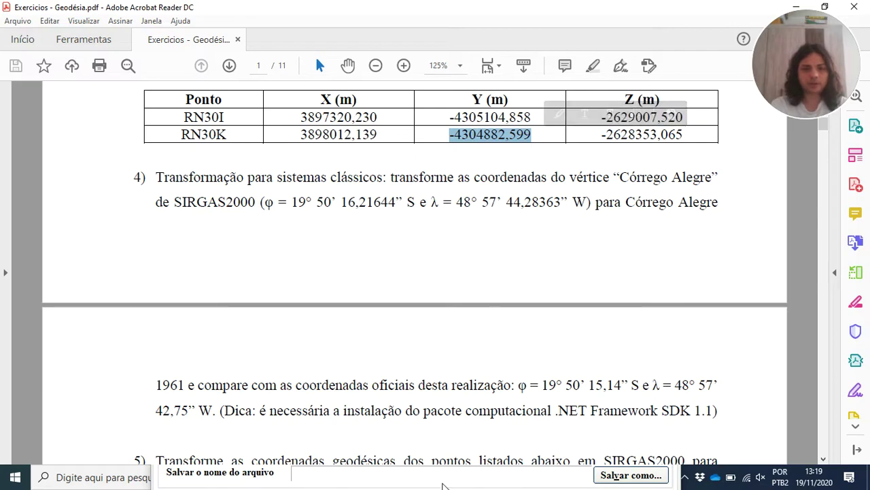
click(444, 485)
click(366, 352)
text(-4304882,599)
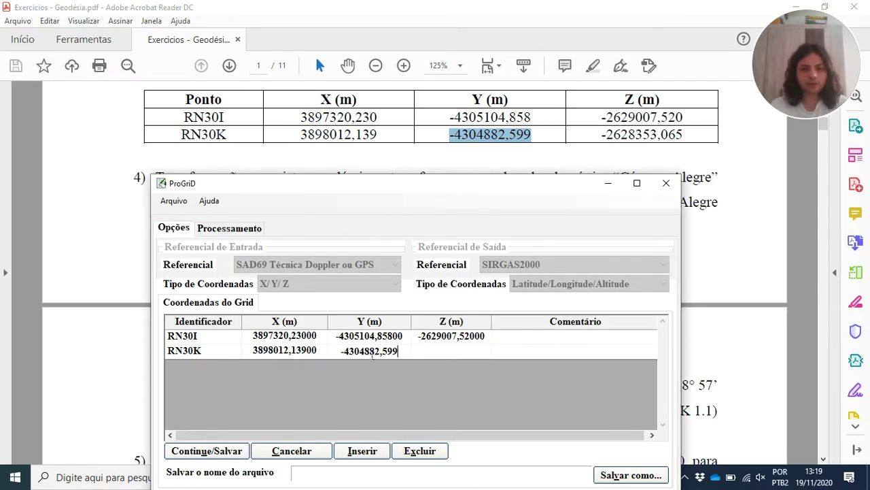
Copy RN30K's Z coordinate -2628353,065 from the PDF table into the second row's Z cell, leaving its comment empty.
click(603, 139)
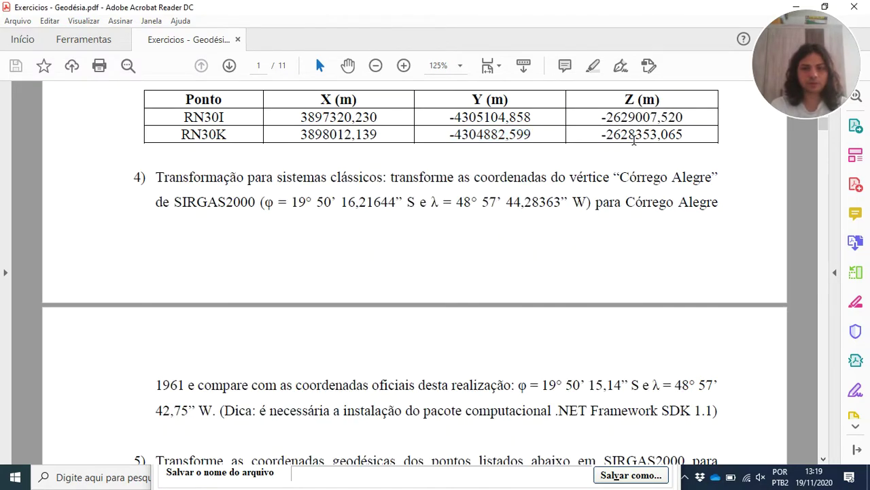
drag(601, 141, 686, 136)
key(ctrl+c)
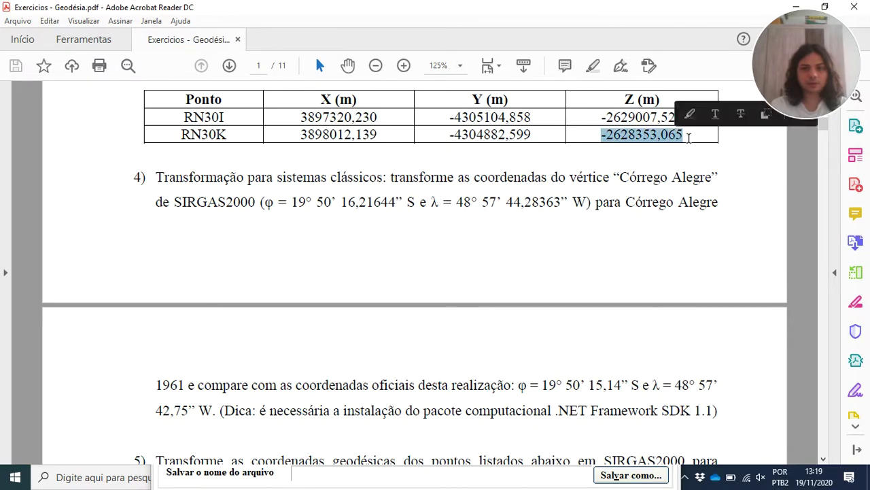
key(alt+Tab)
click(449, 350)
key(ctrl+v)
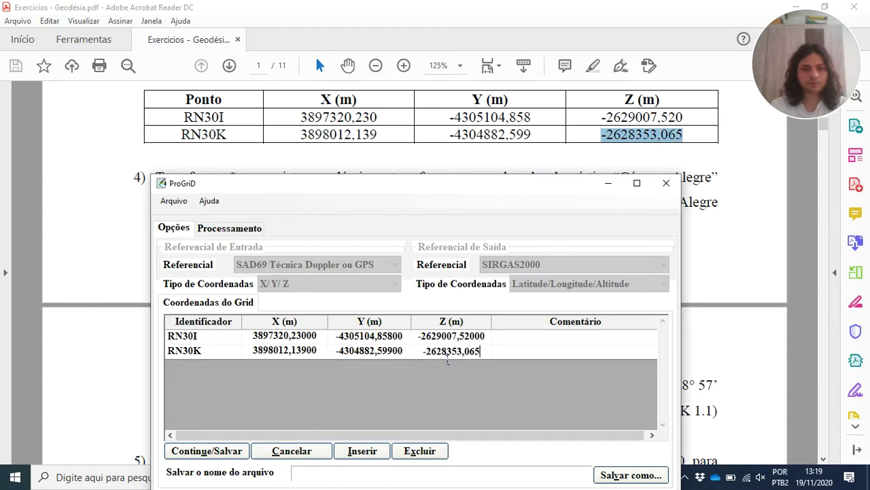
click(572, 353)
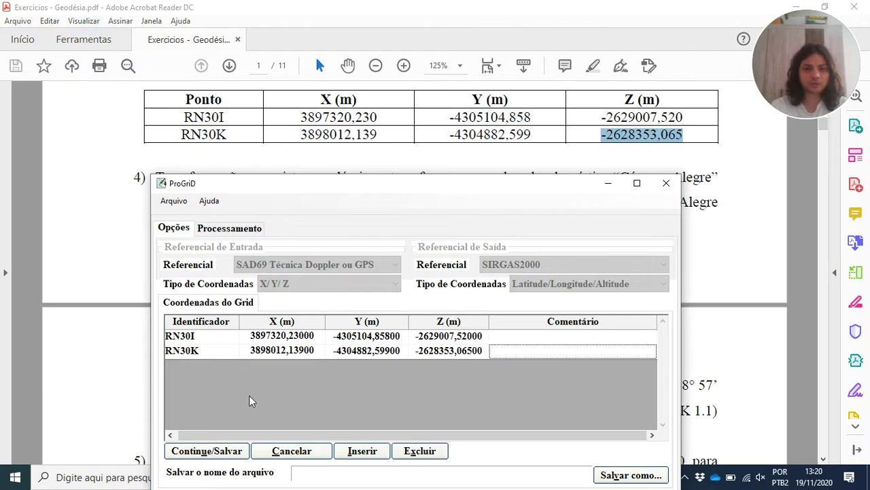
Save the two grid rows and process the transformation, reviewing the output columns through to the comment before returning to the options.
click(199, 452)
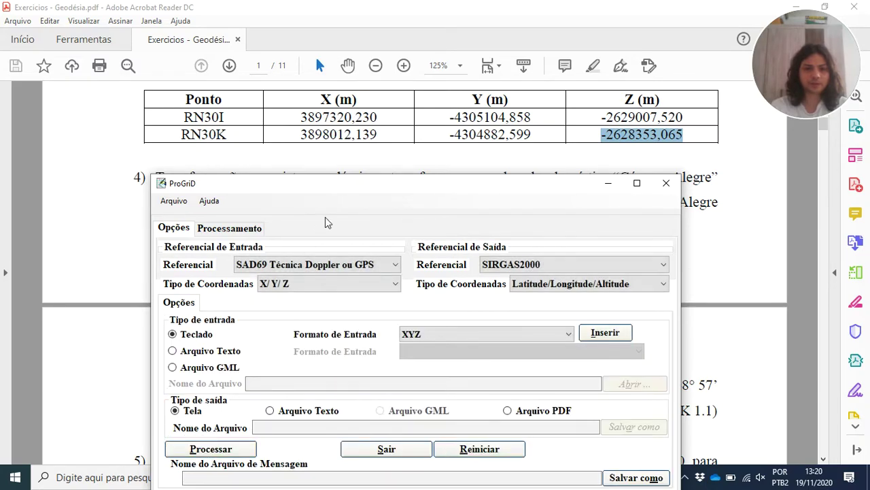
drag(363, 184, 368, 35)
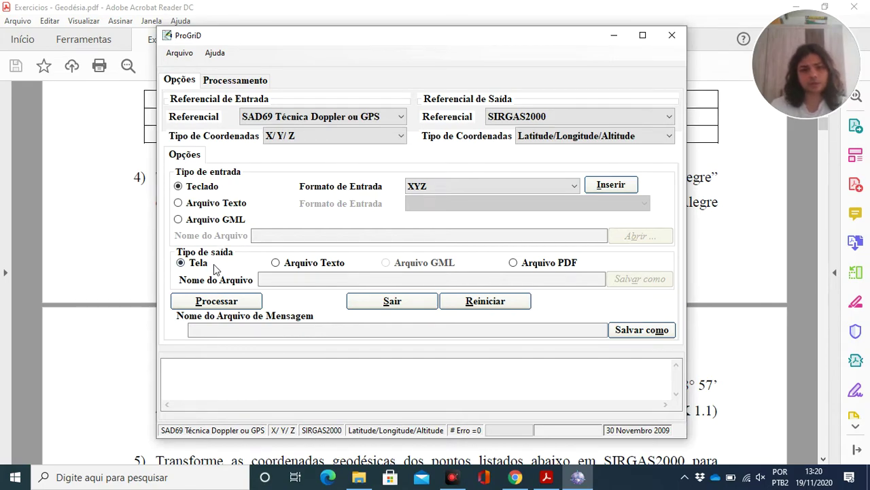
click(215, 303)
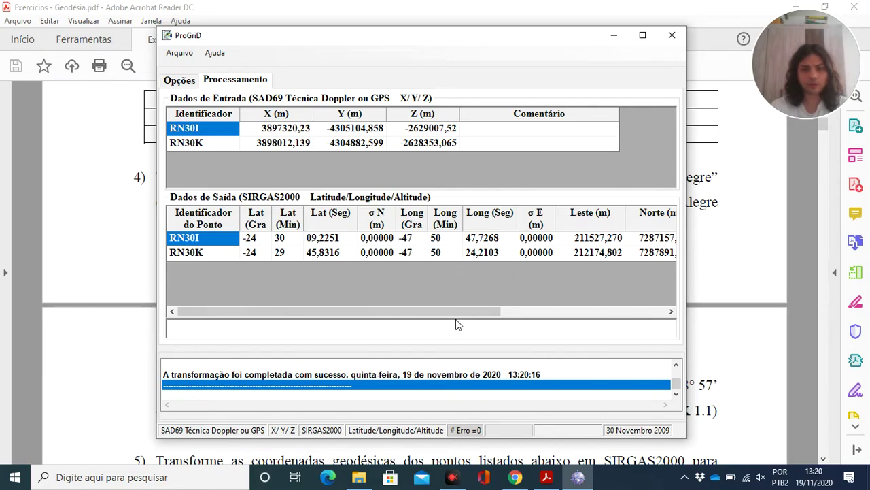
drag(458, 311, 616, 318)
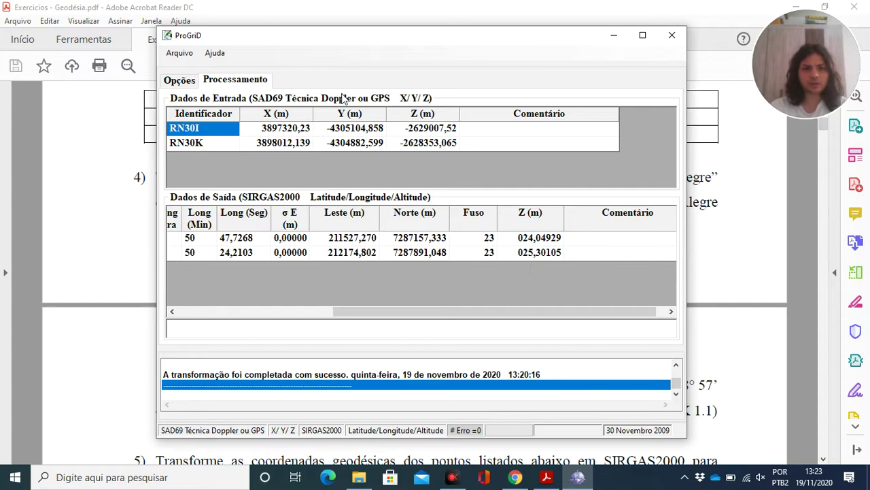
click(173, 82)
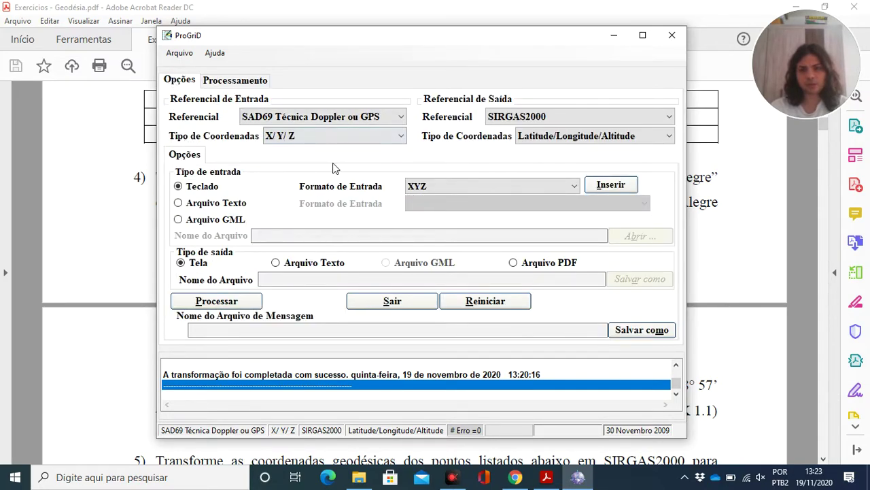